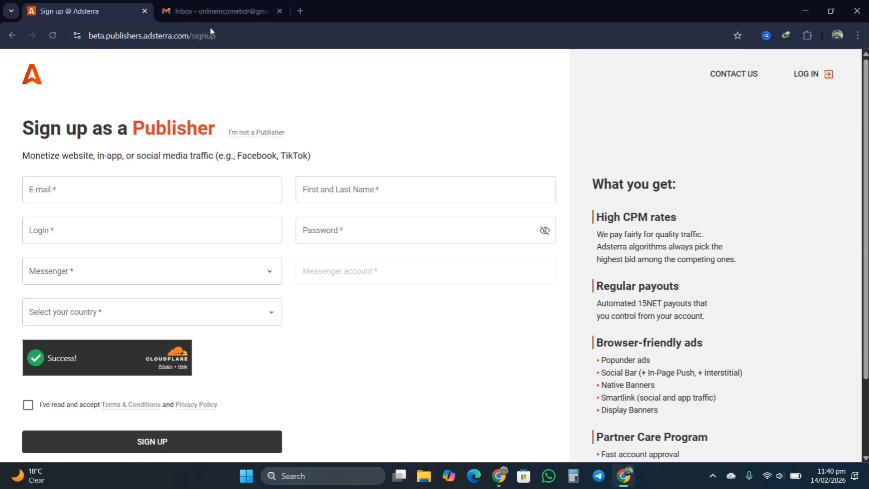
# - Glance at the Gmail inbox, then return to the empty Adsterra publisher sign-up tab
pyautogui.click(233, 4)
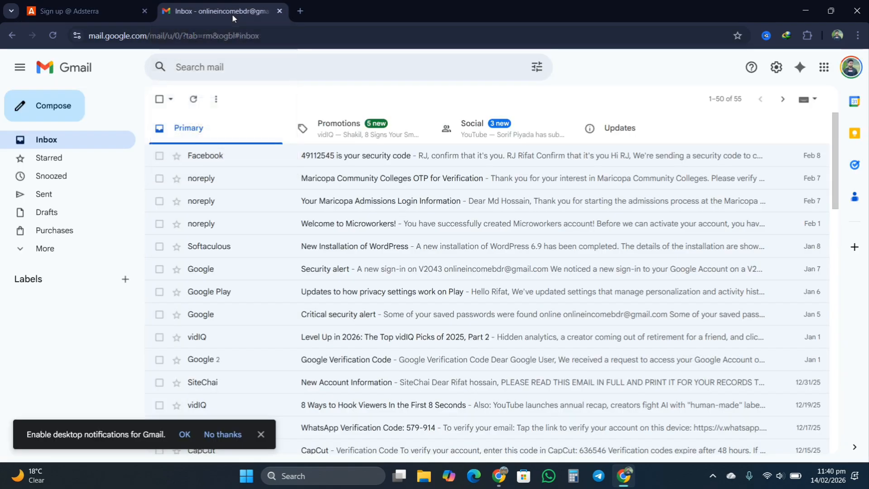
pyautogui.click(73, 11)
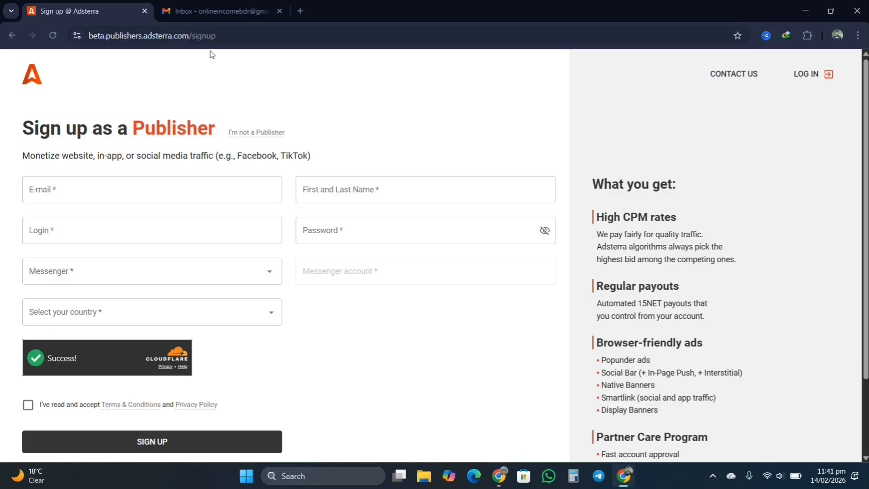
pyautogui.click(214, 10)
pyautogui.click(95, 14)
pyautogui.click(222, 7)
pyautogui.click(126, 11)
pyautogui.moveTo(134, 130); pyautogui.dragTo(243, 132)
pyautogui.click(483, 117)
pyautogui.click(264, 34)
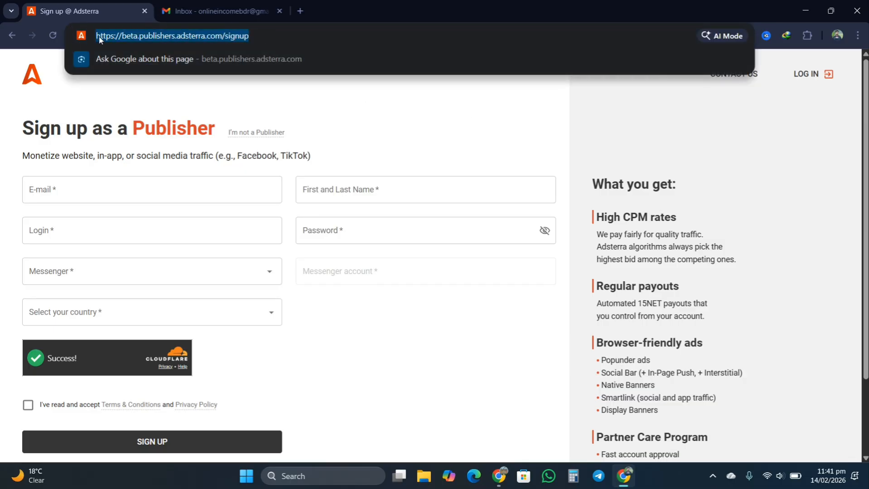
pyautogui.tripleClick(263, 34)
pyautogui.doubleClick(297, 29)
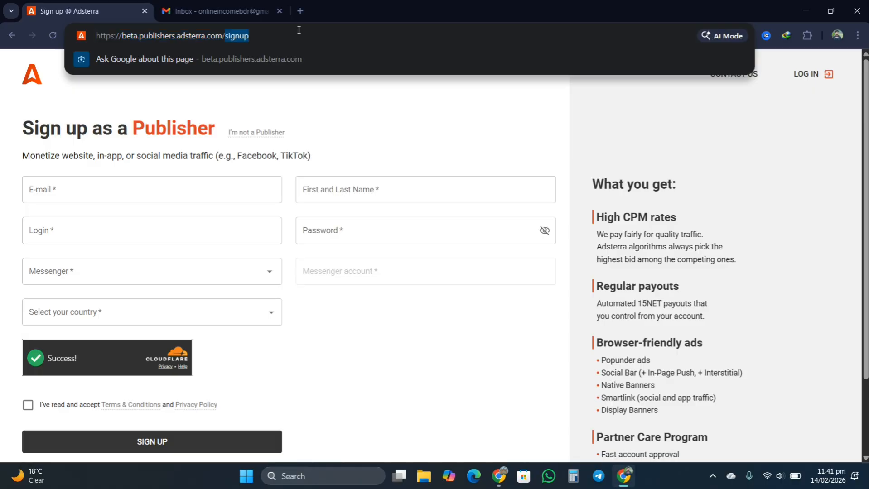
pyautogui.tripleClick(297, 30)
pyautogui.doubleClick(297, 30)
pyautogui.click(297, 30)
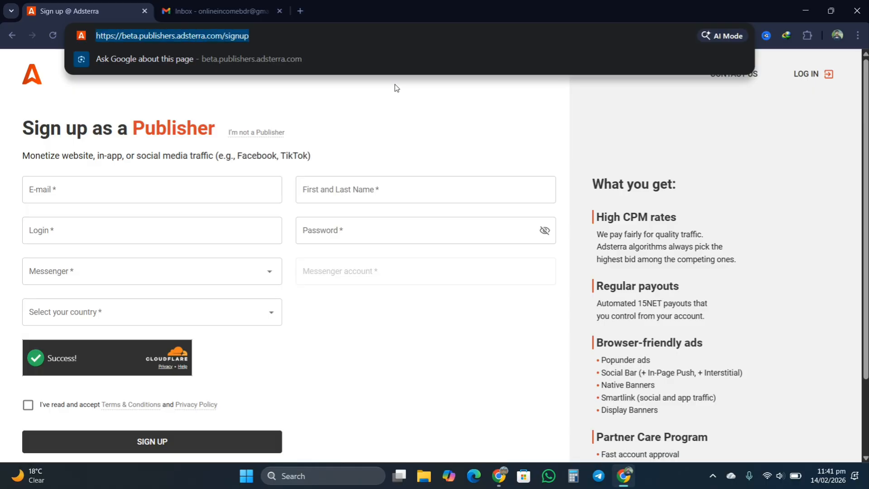
pyautogui.click(443, 131)
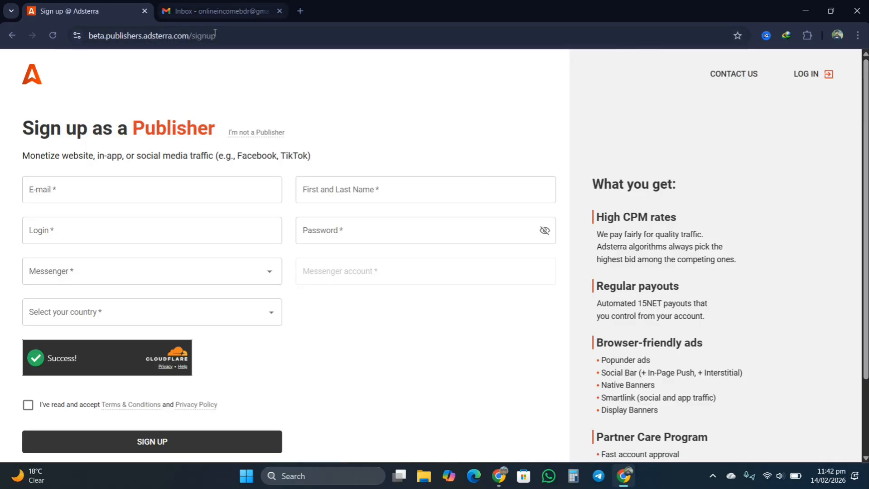
# - Autofill the E-mail and First and Last Name fields with the saved Gmail address and full name
pyautogui.click(117, 186)
pyautogui.click(123, 222)
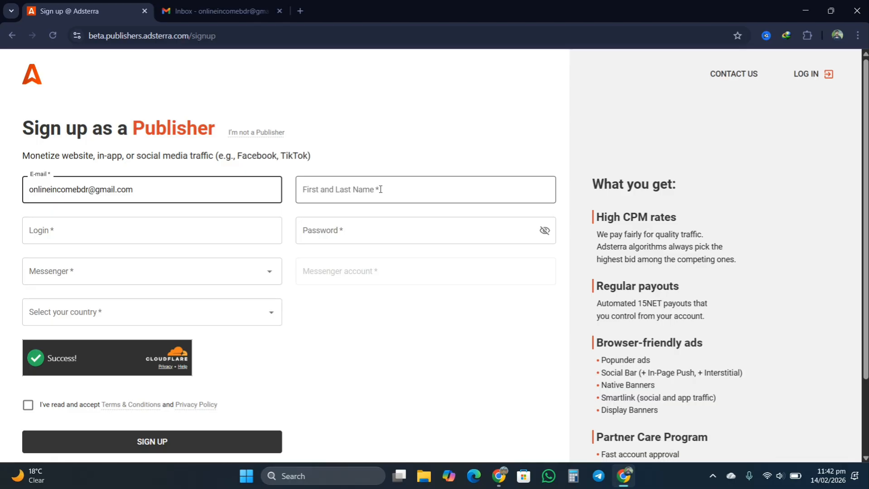
pyautogui.click(364, 189)
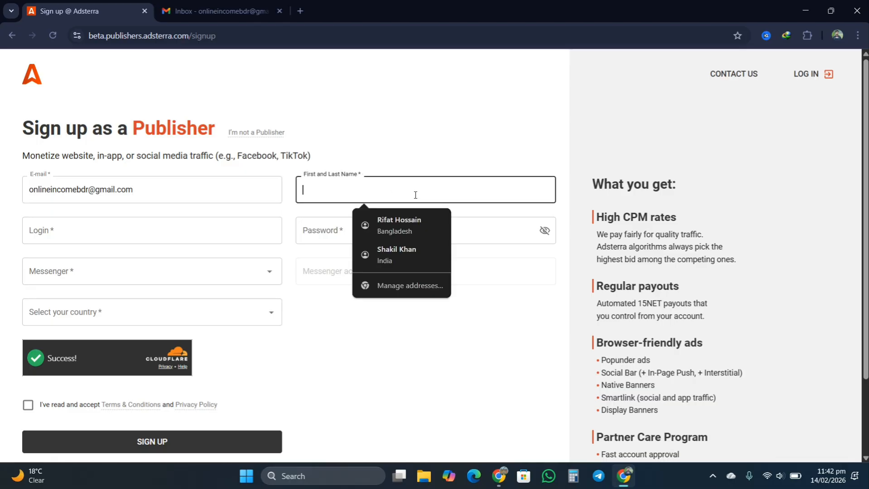
pyautogui.click(402, 218)
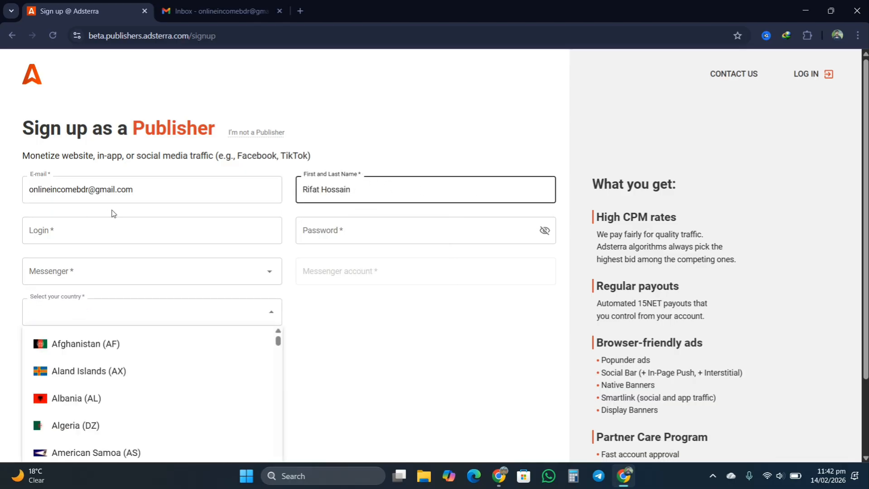
# - Enter a login username, removing the stray trailing character
pyautogui.scroll(-1, 93, 229)
pyautogui.click(69, 177)
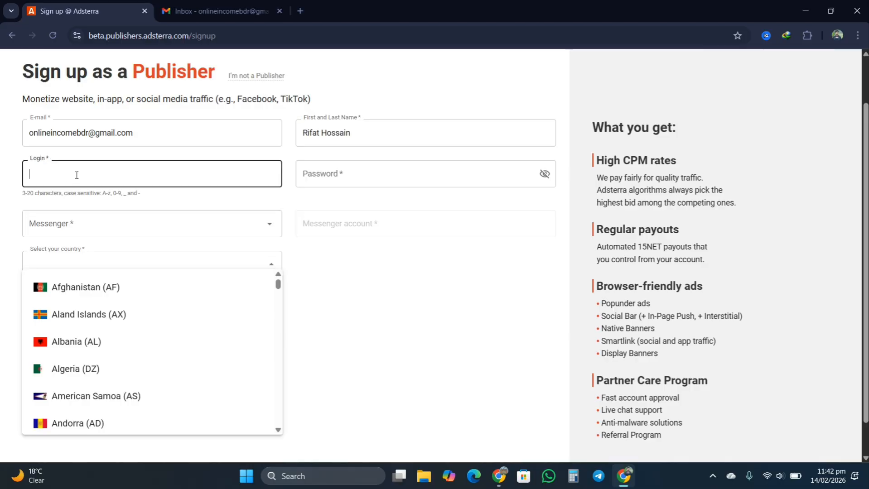
pyautogui.write('rifat1657-0')
pyautogui.press('super+shift+s')
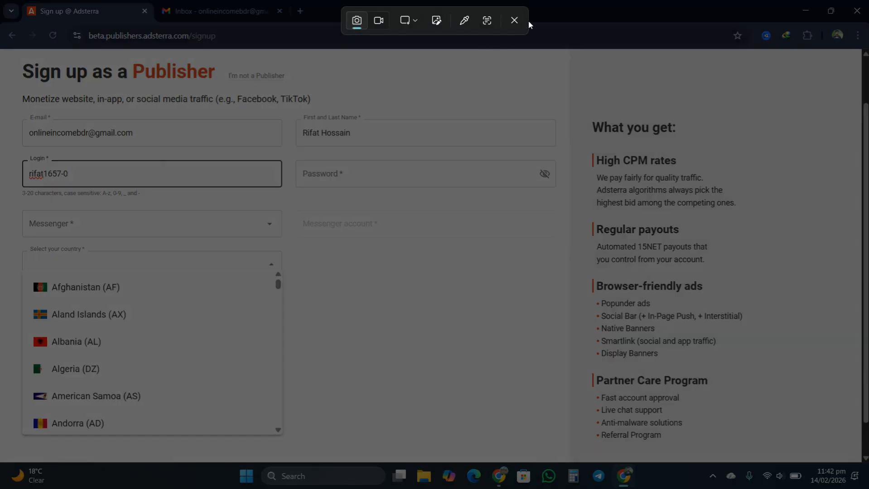
pyautogui.press('Escape')
pyautogui.press('BackSpace')
pyautogui.press('BackSpace')
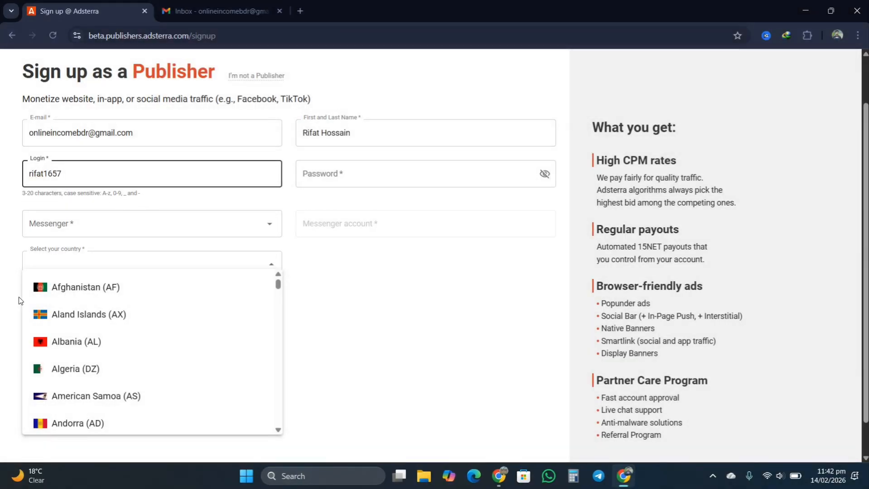
# - Type a self-chosen account password instead of Chrome's suggested strong one
pyautogui.click(353, 168)
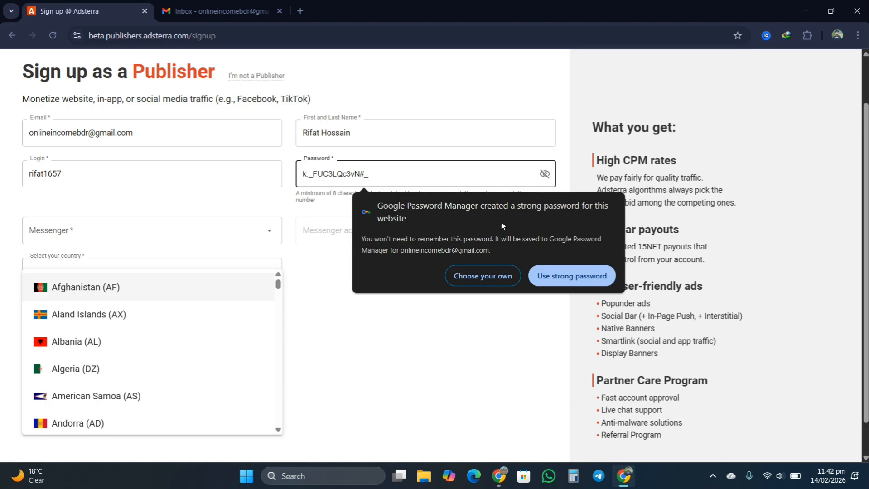
pyautogui.click(543, 175)
pyautogui.click(544, 175)
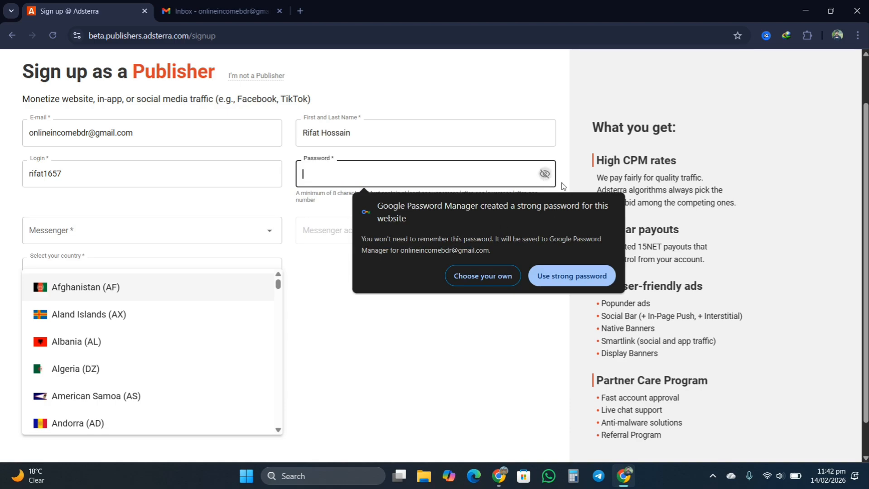
pyautogui.click(545, 174)
pyautogui.write('R')
pyautogui.press('BackSpace')
pyautogui.write('•••••')
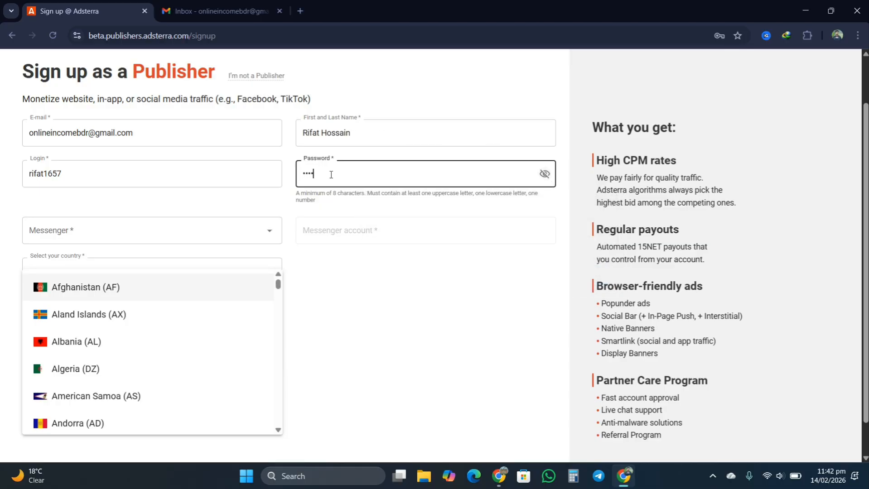
pyautogui.write('••••')
# - Set the messenger to WhatsApp and enter the phone number as the messenger account
pyautogui.click(59, 238)
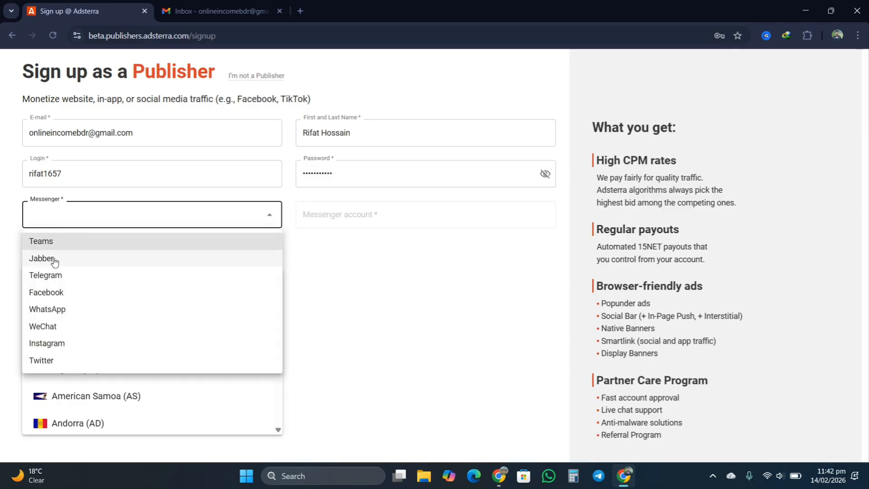
pyautogui.click(60, 292)
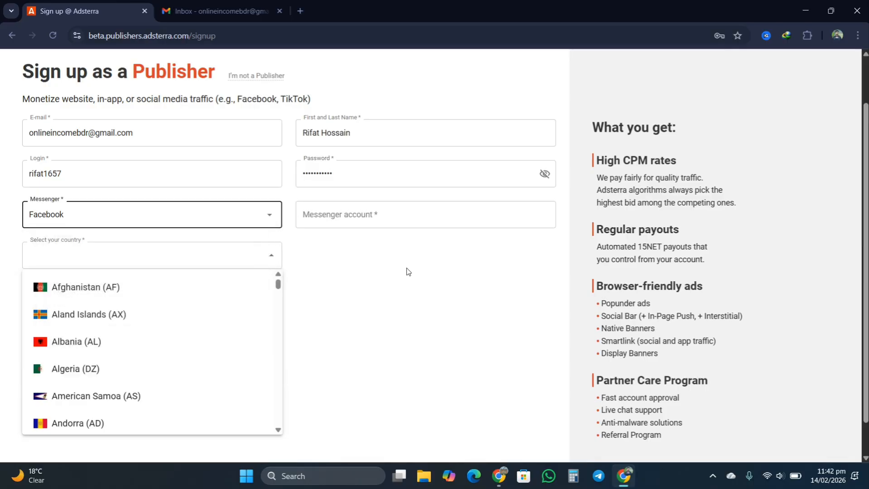
pyautogui.click(400, 218)
pyautogui.click(80, 217)
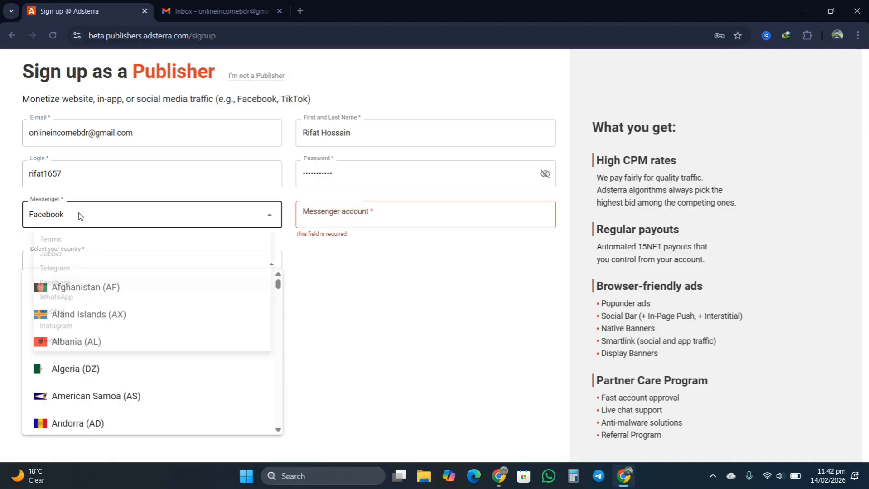
pyautogui.click(199, 242)
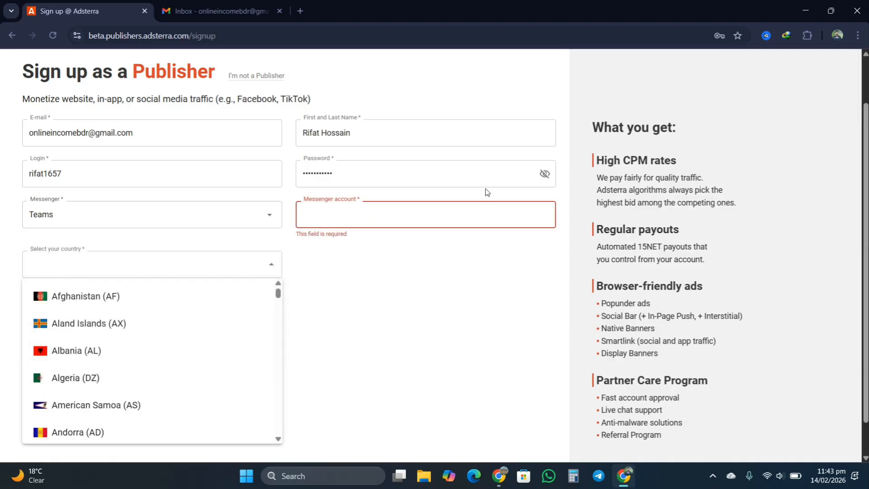
pyautogui.click(68, 223)
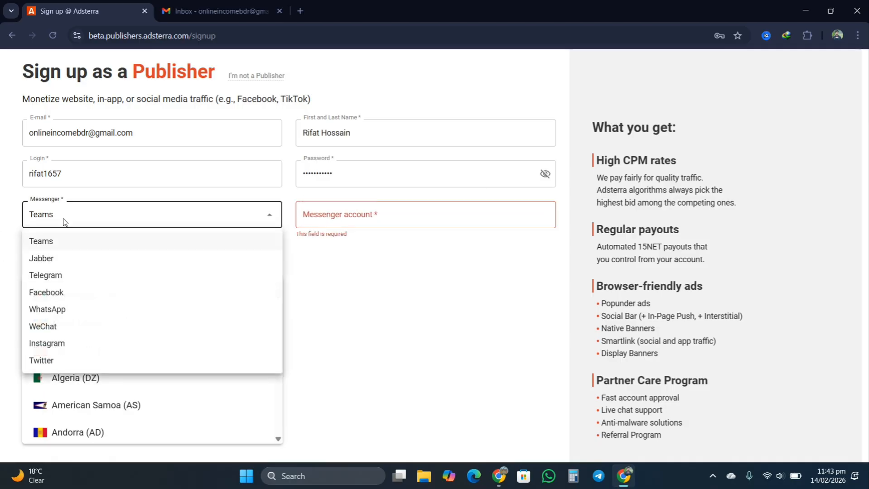
pyautogui.click(45, 309)
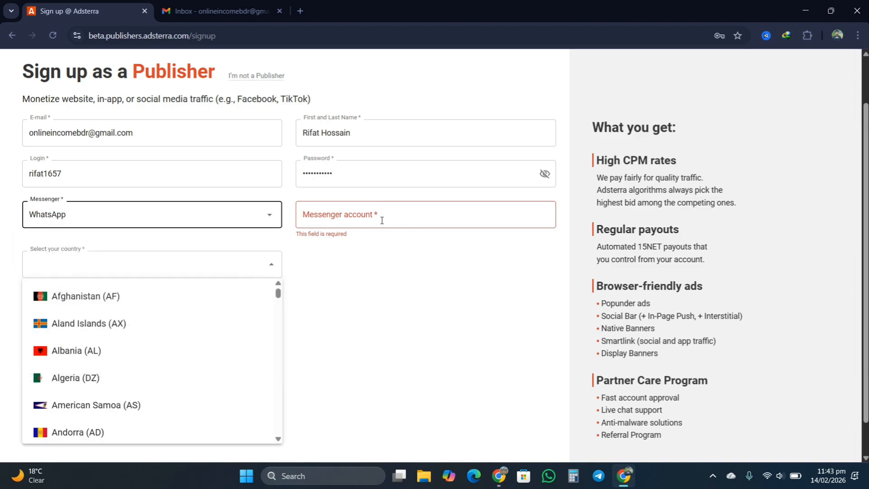
pyautogui.click(353, 223)
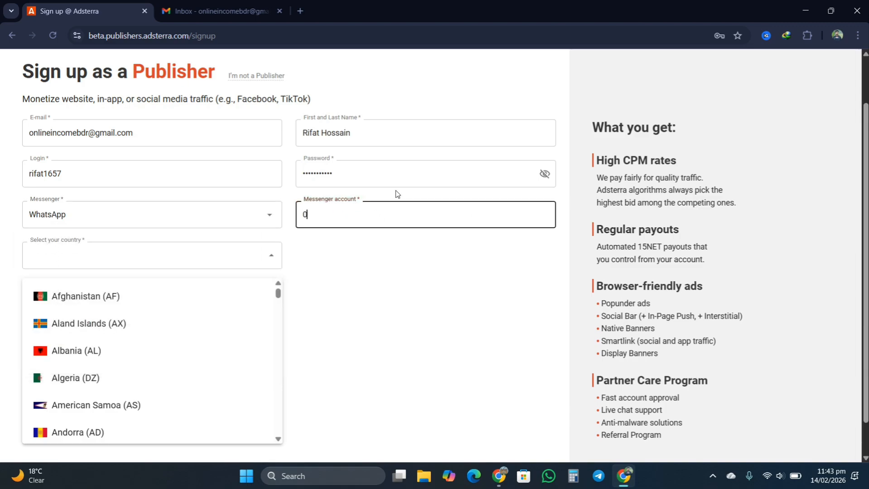
pyautogui.click(525, 326)
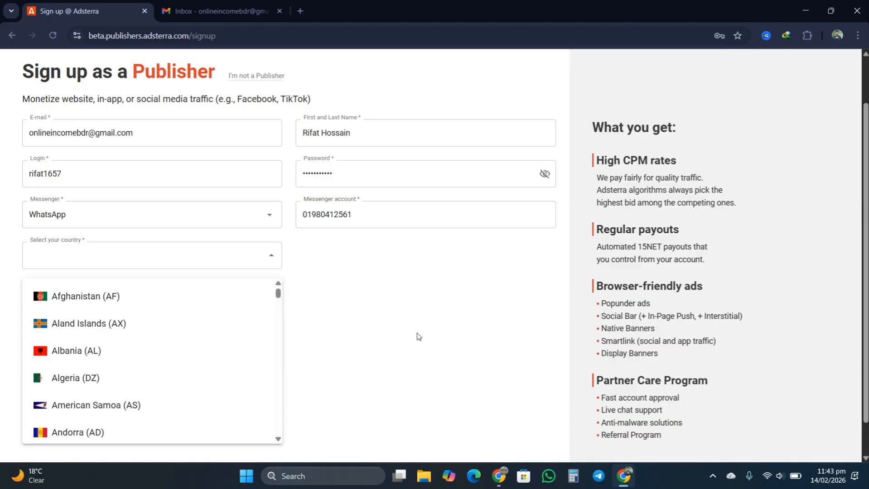
# - Choose Bangladesh (BD) as the country
pyautogui.scroll(-1, 77, 271)
pyautogui.scroll(2, 84, 267)
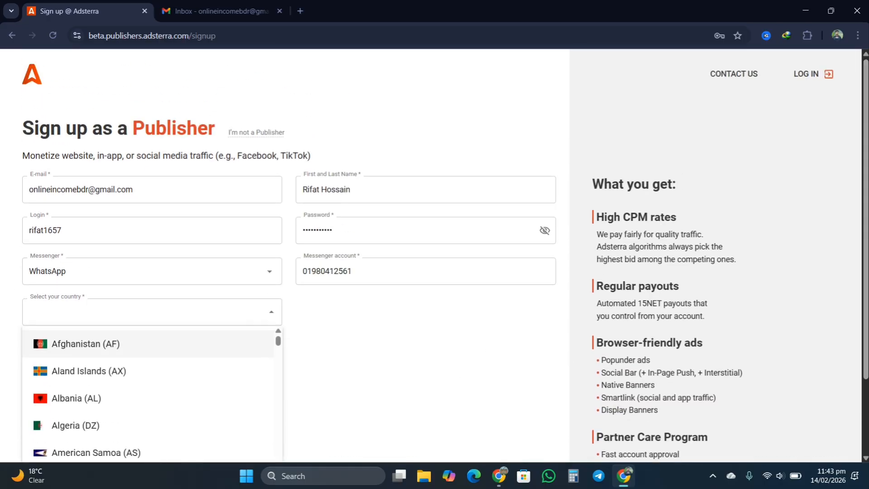
pyautogui.scroll(-2, 867, 238)
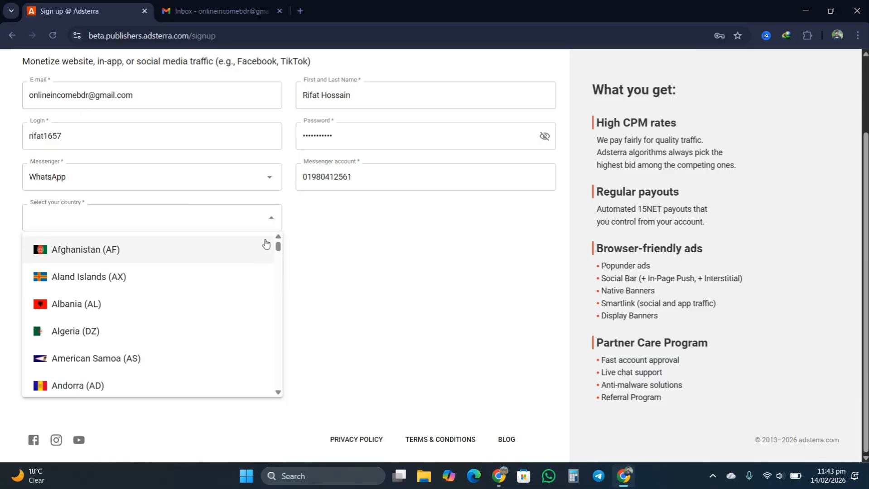
pyautogui.click(85, 214)
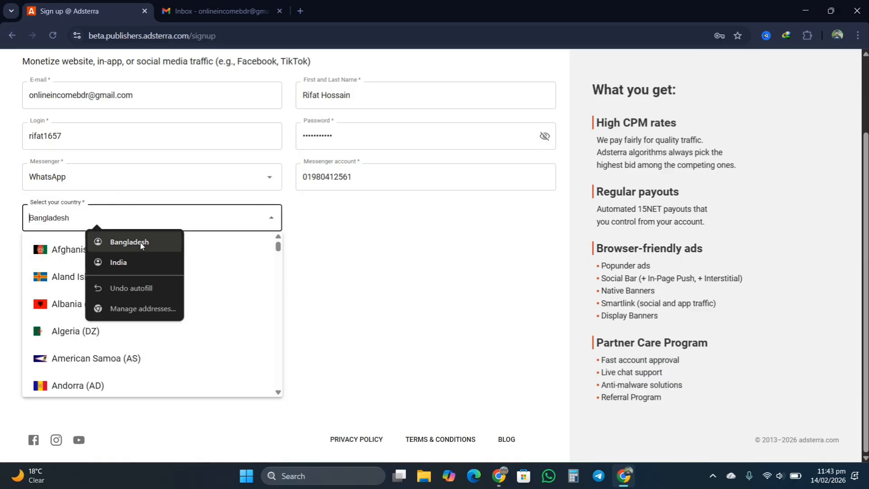
pyautogui.click(113, 241)
pyautogui.click(92, 264)
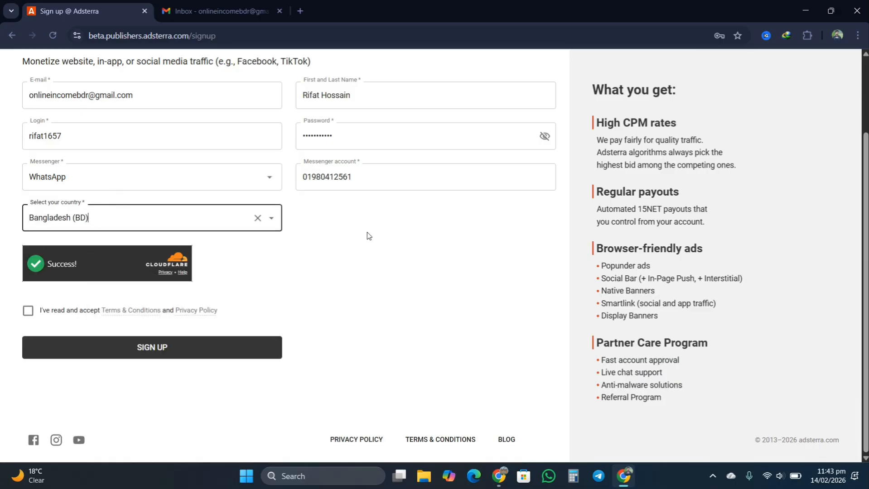
# - Accept the Terms & Conditions, submit SIGN UP, and save the new password in Chrome
pyautogui.scroll(1, 390, 172)
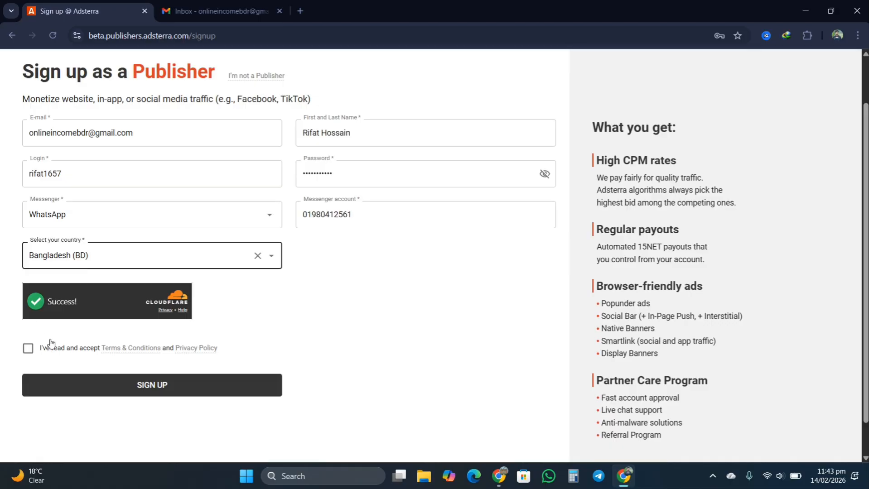
pyautogui.click(28, 348)
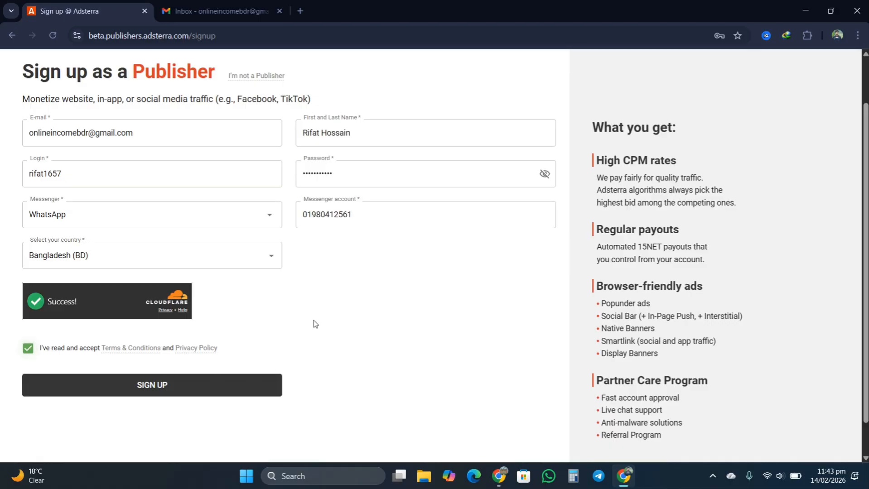
pyautogui.click(166, 386)
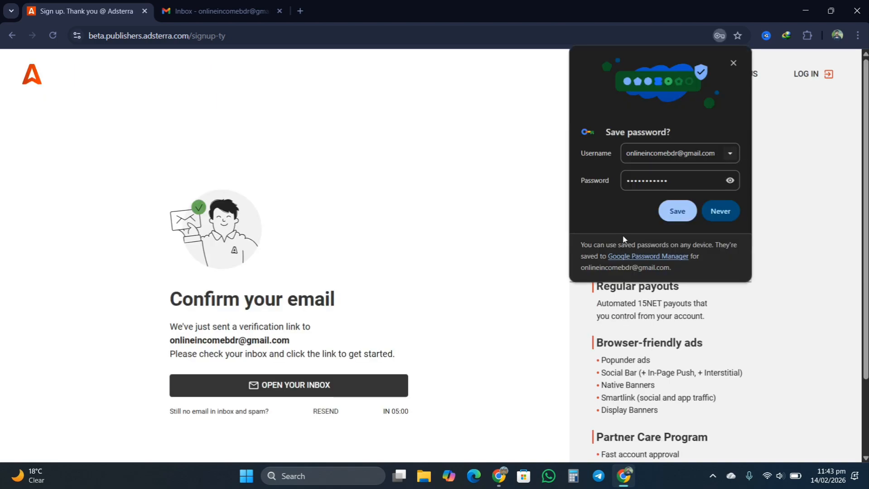
pyautogui.click(678, 211)
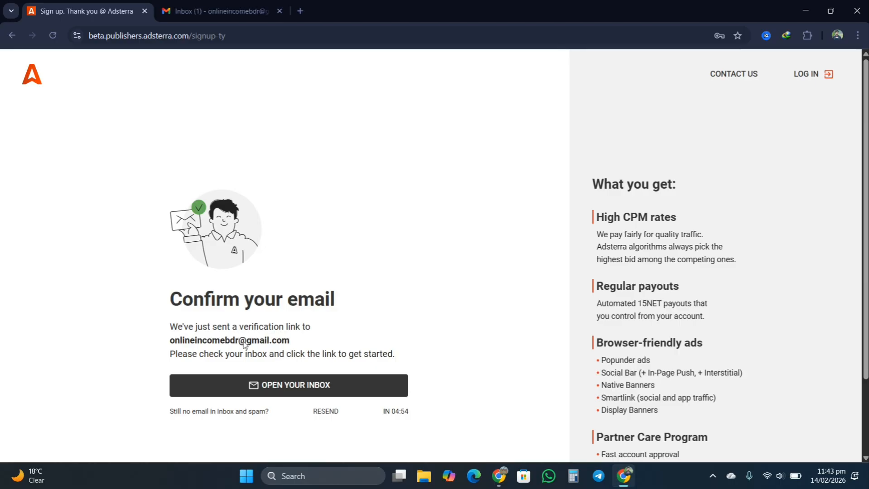
# - Confirm the email via the 'Complete your registration as a Publisher' message in Gmail, then return to Adsterra
pyautogui.click(192, 5)
pyautogui.click(308, 100)
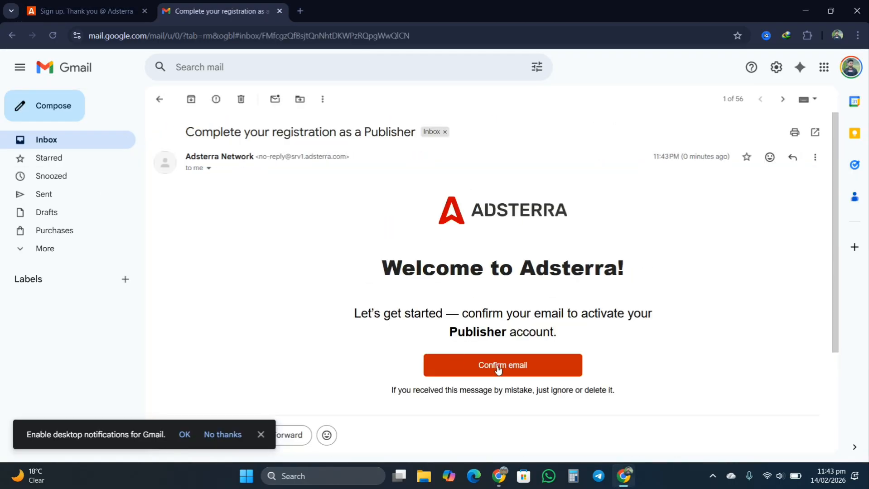
pyautogui.click(498, 368)
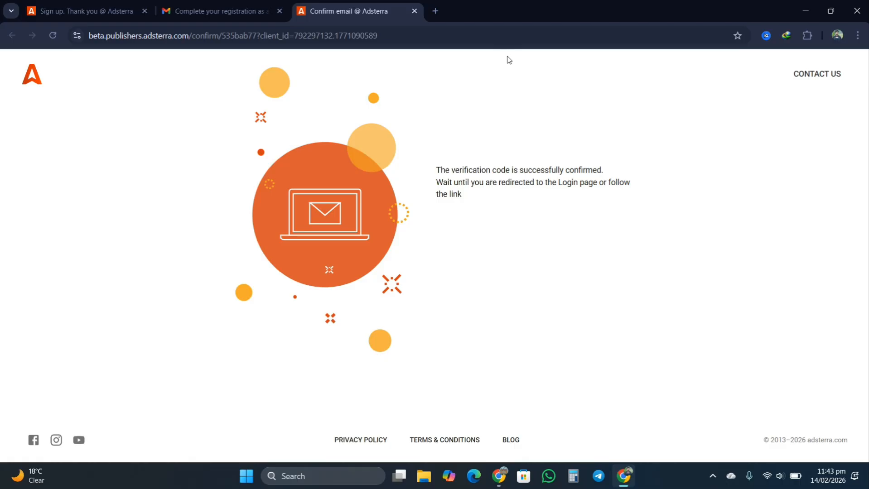
pyautogui.click(62, 5)
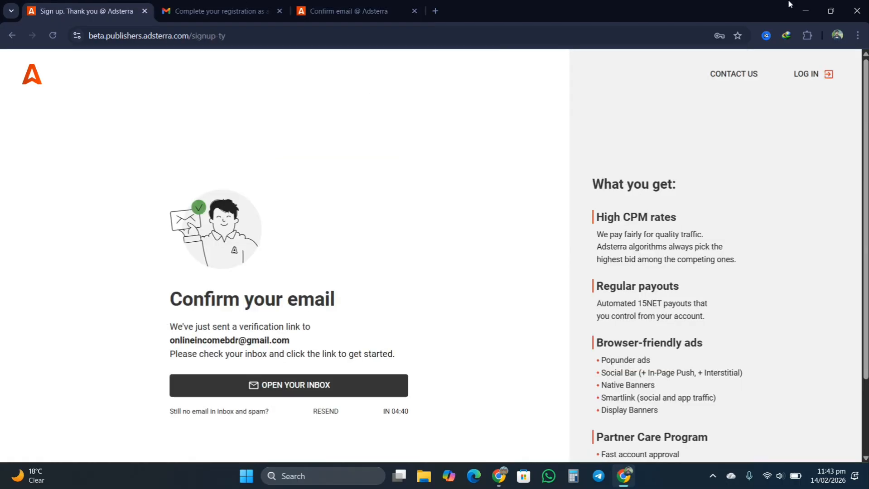
# - Go to the publisher login page and sign in once the Cloudflare check passes
pyautogui.click(811, 75)
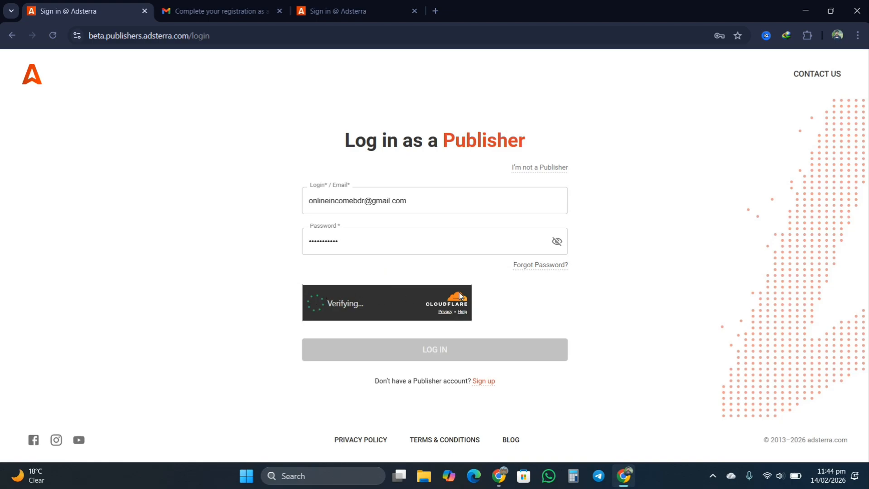
pyautogui.click(323, 250)
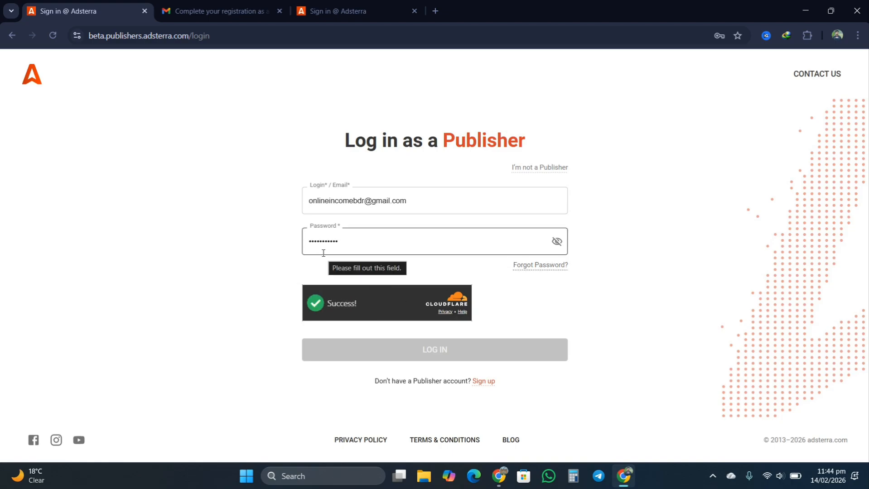
pyautogui.click(403, 253)
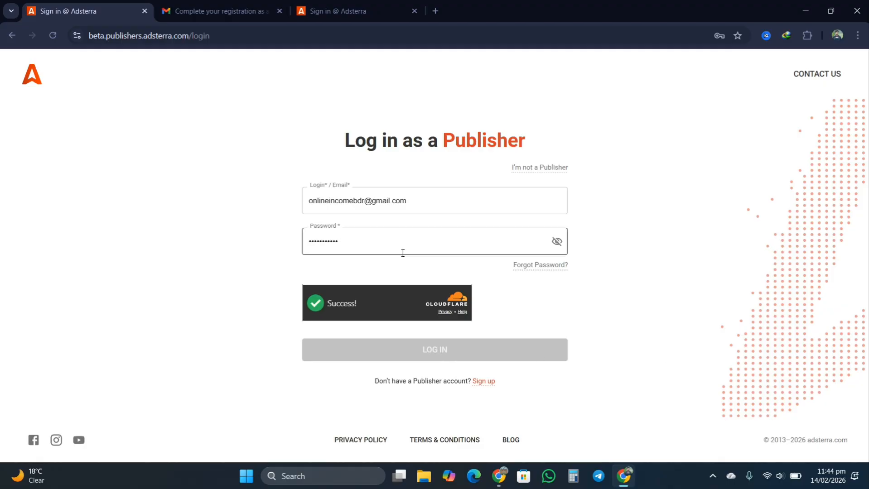
pyautogui.click(386, 269)
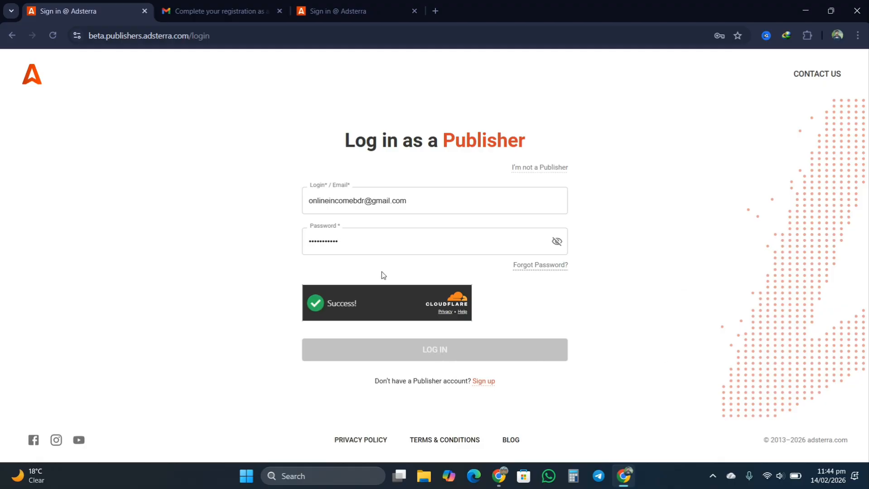
pyautogui.click(443, 351)
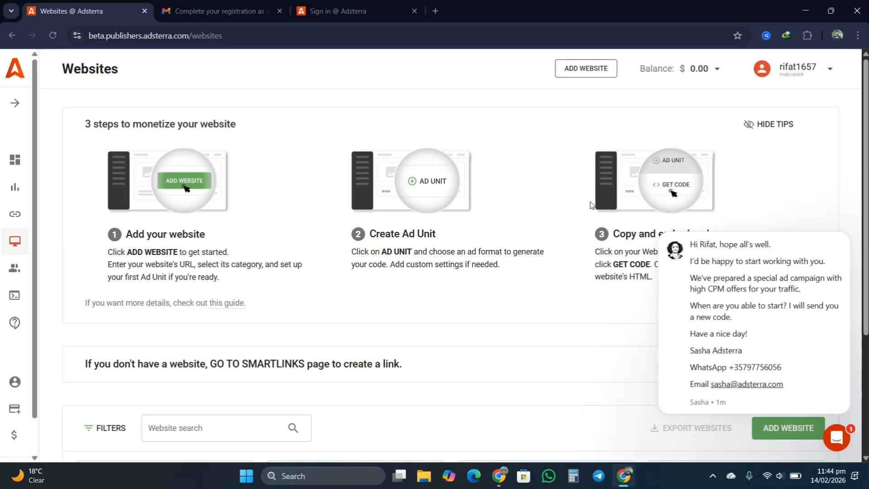
pyautogui.scroll(-4, 865, 143)
pyautogui.scroll(4, 827, 200)
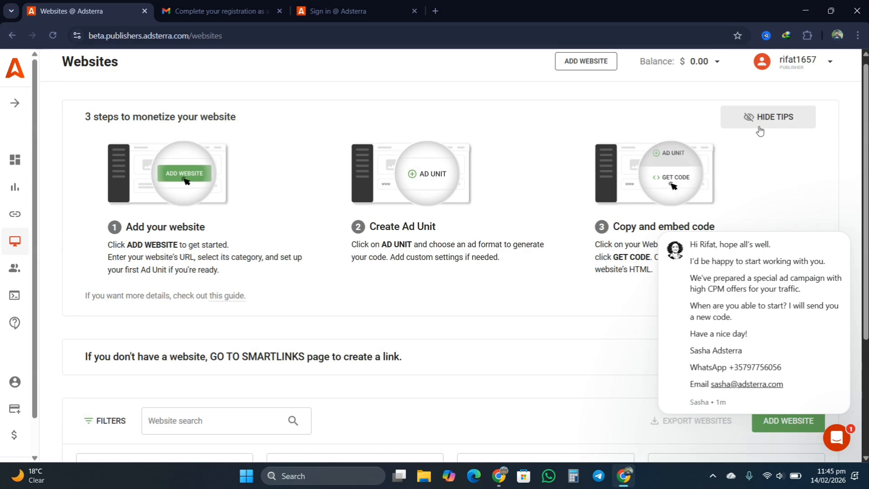
pyautogui.scroll(-4, 687, 124)
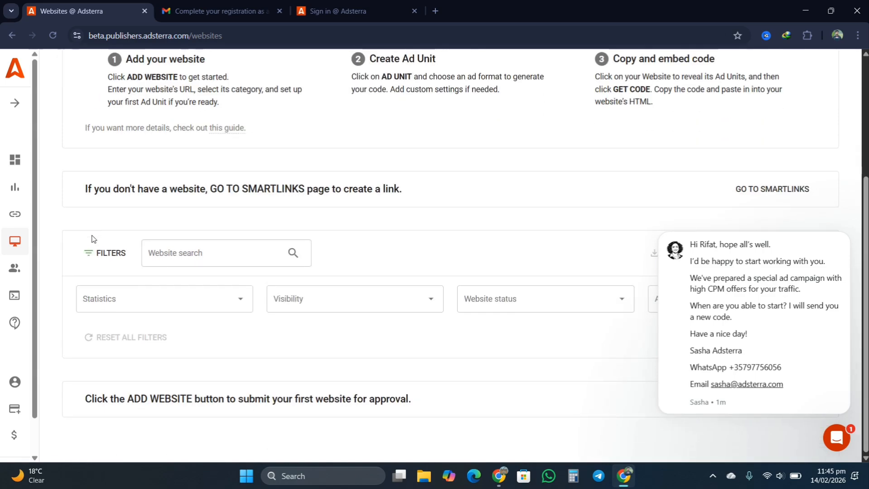
pyautogui.scroll(4, 353, 279)
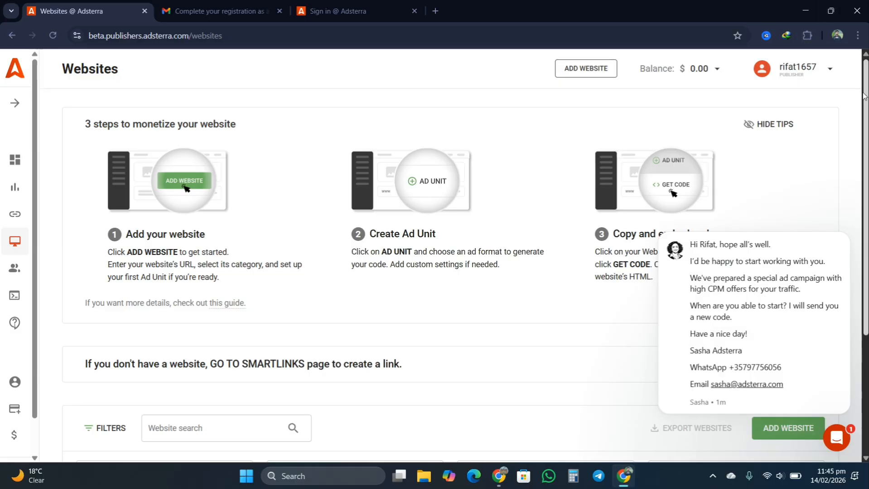
pyautogui.scroll(-4, 864, 97)
pyautogui.scroll(4, 766, 85)
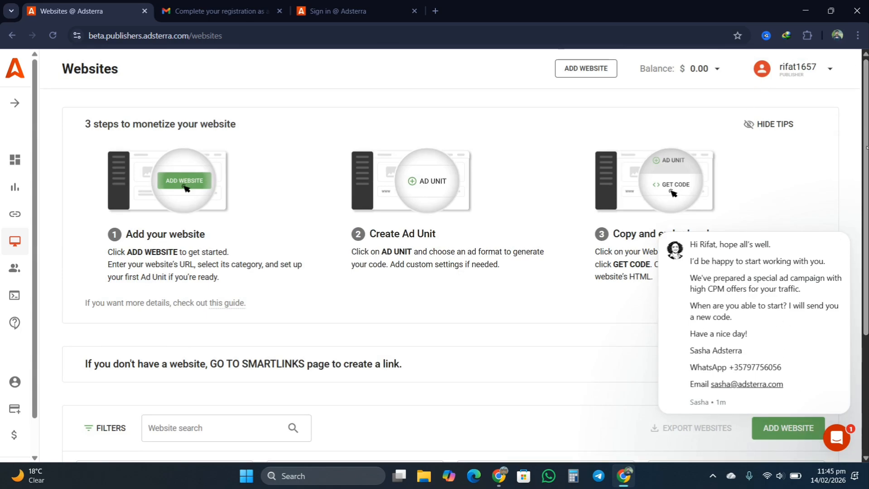
pyautogui.scroll(-4, 867, 108)
pyautogui.scroll(4, 867, 109)
# - Visit the account Profile page, then head to the adsterra.com homepage via the logo
pyautogui.click(15, 384)
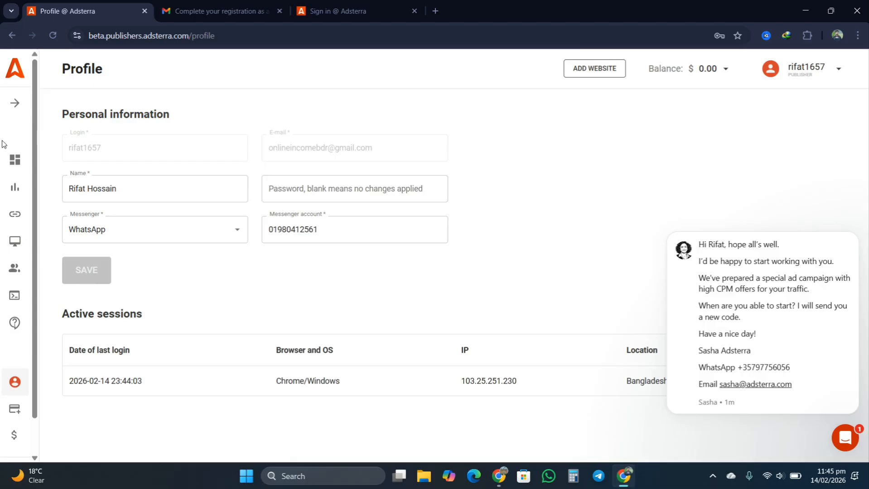
pyautogui.click(16, 72)
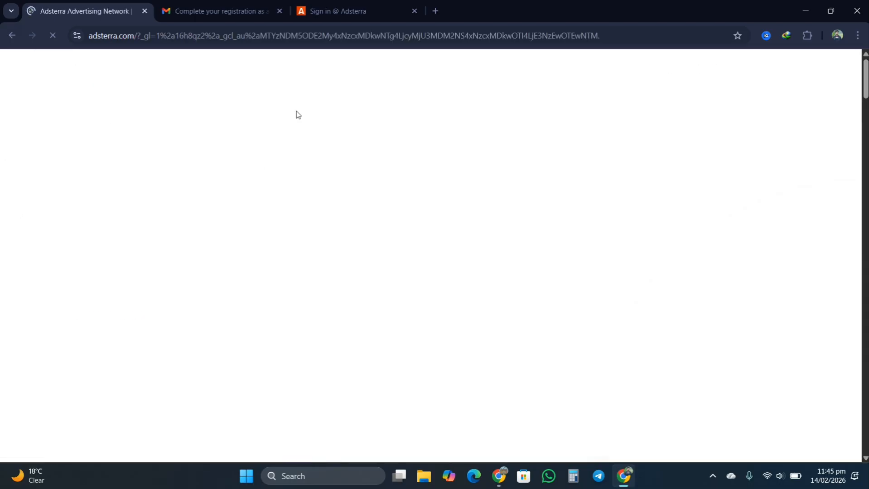
# - Switch between the homepage tab and the 'Sign in @ Adsterra' tab, ending on the login form
pyautogui.click(313, 8)
pyautogui.click(45, 11)
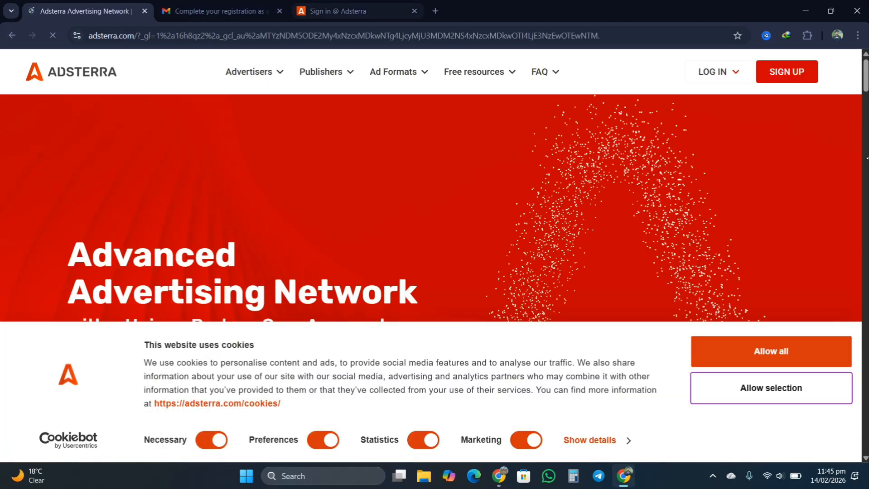
pyautogui.click(331, 10)
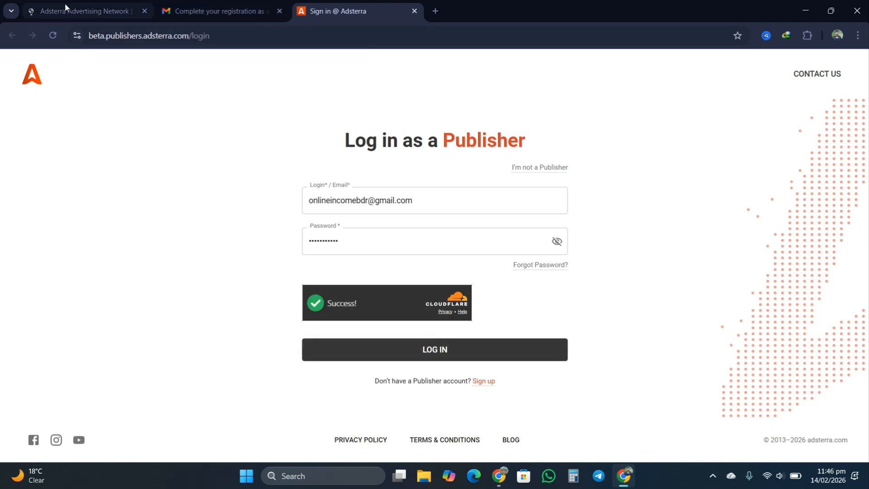
# - Check the first tab, then sign in from the 'Sign in @ Adsterra' tab
pyautogui.click(75, 11)
pyautogui.click(337, 11)
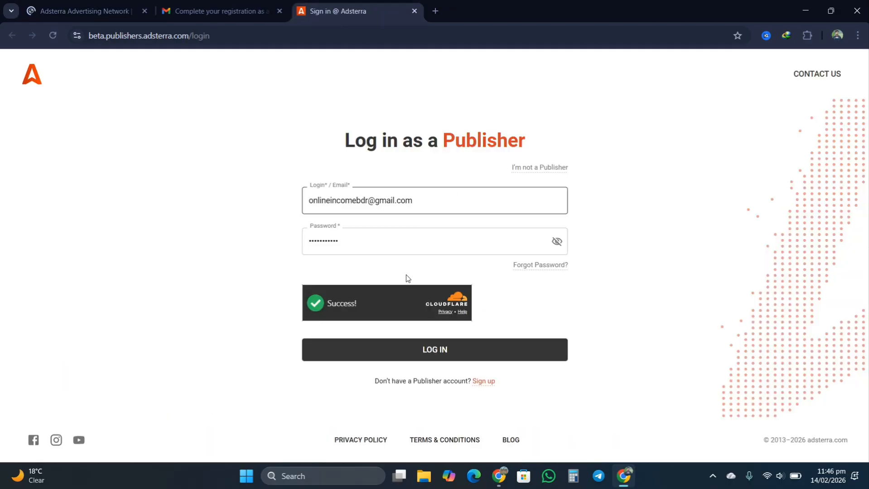
pyautogui.click(443, 351)
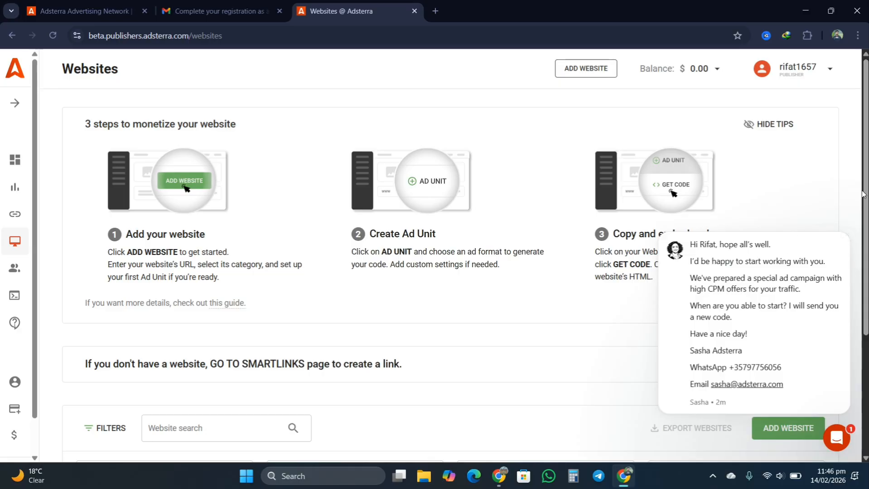
pyautogui.scroll(-4, 866, 177)
pyautogui.scroll(4, 865, 177)
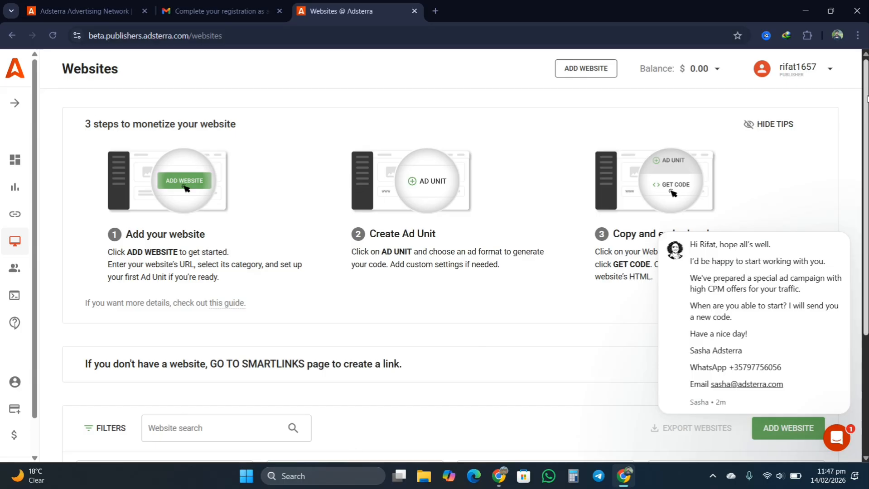
pyautogui.scroll(-1, 861, 104)
pyautogui.scroll(1, 861, 104)
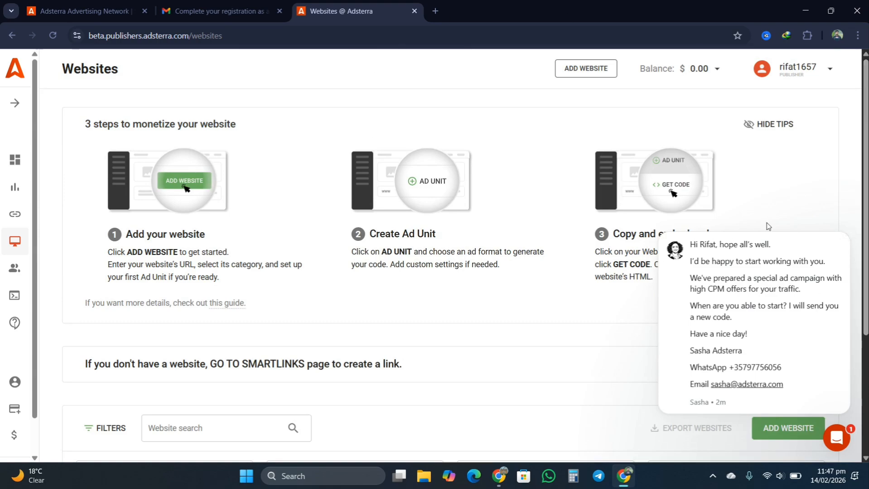
pyautogui.moveTo(844, 265)
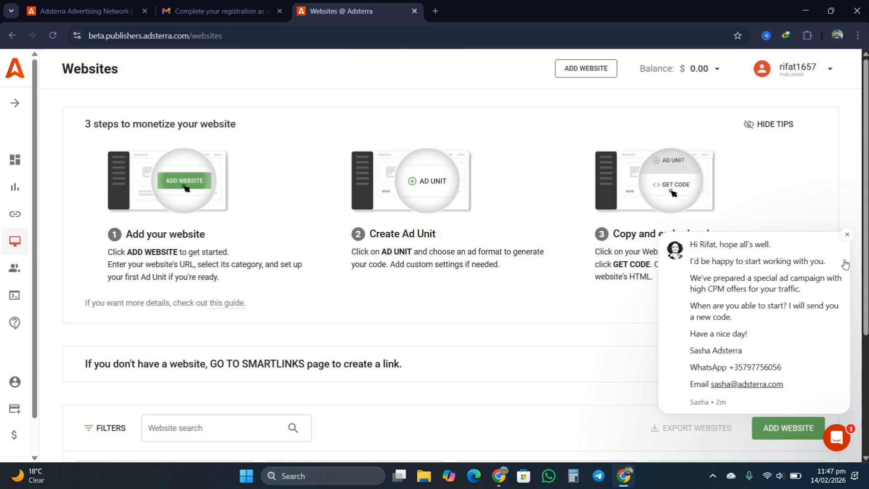